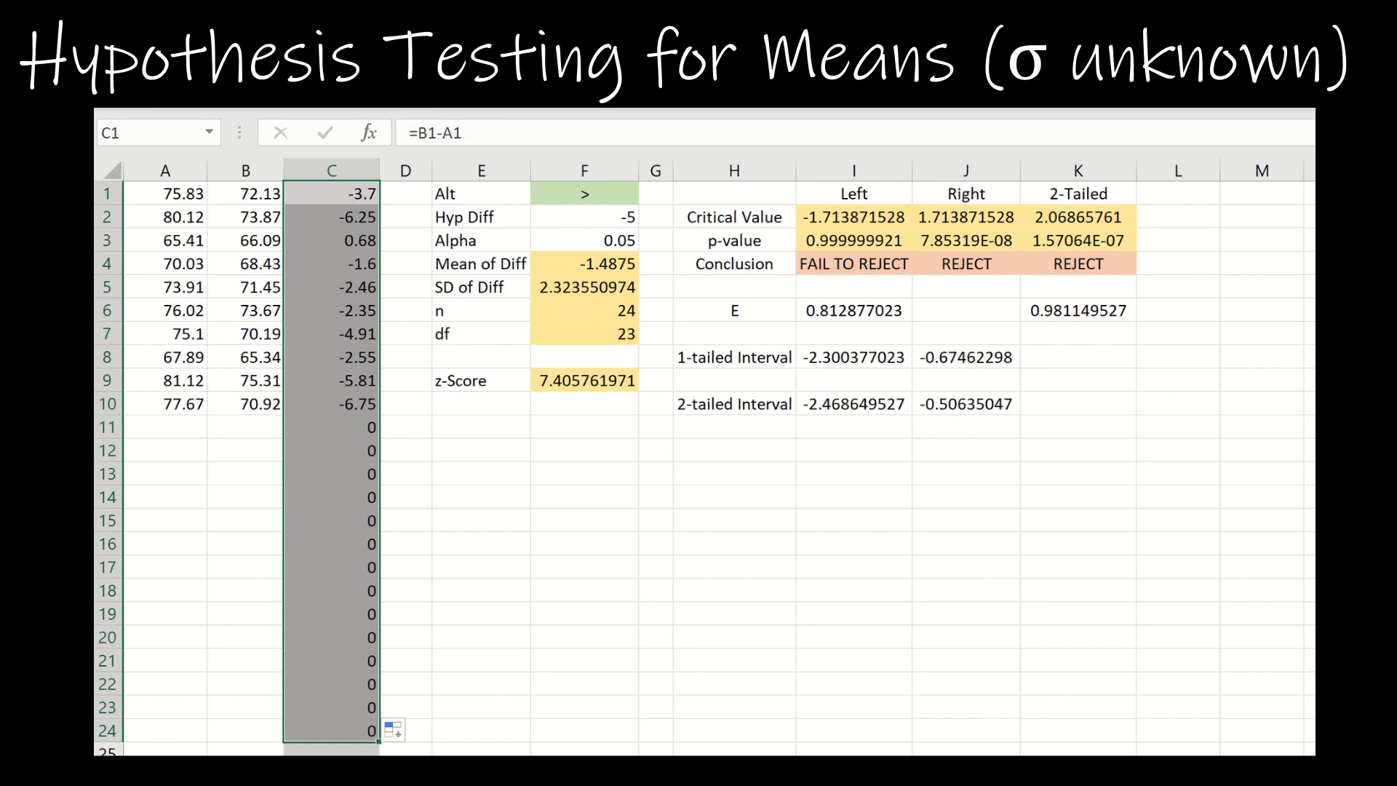
Step: Undo the difference fill past C10 so n returns to 10, df 9 and mean difference −3.57
key(ctrl+z)
click(397, 539)
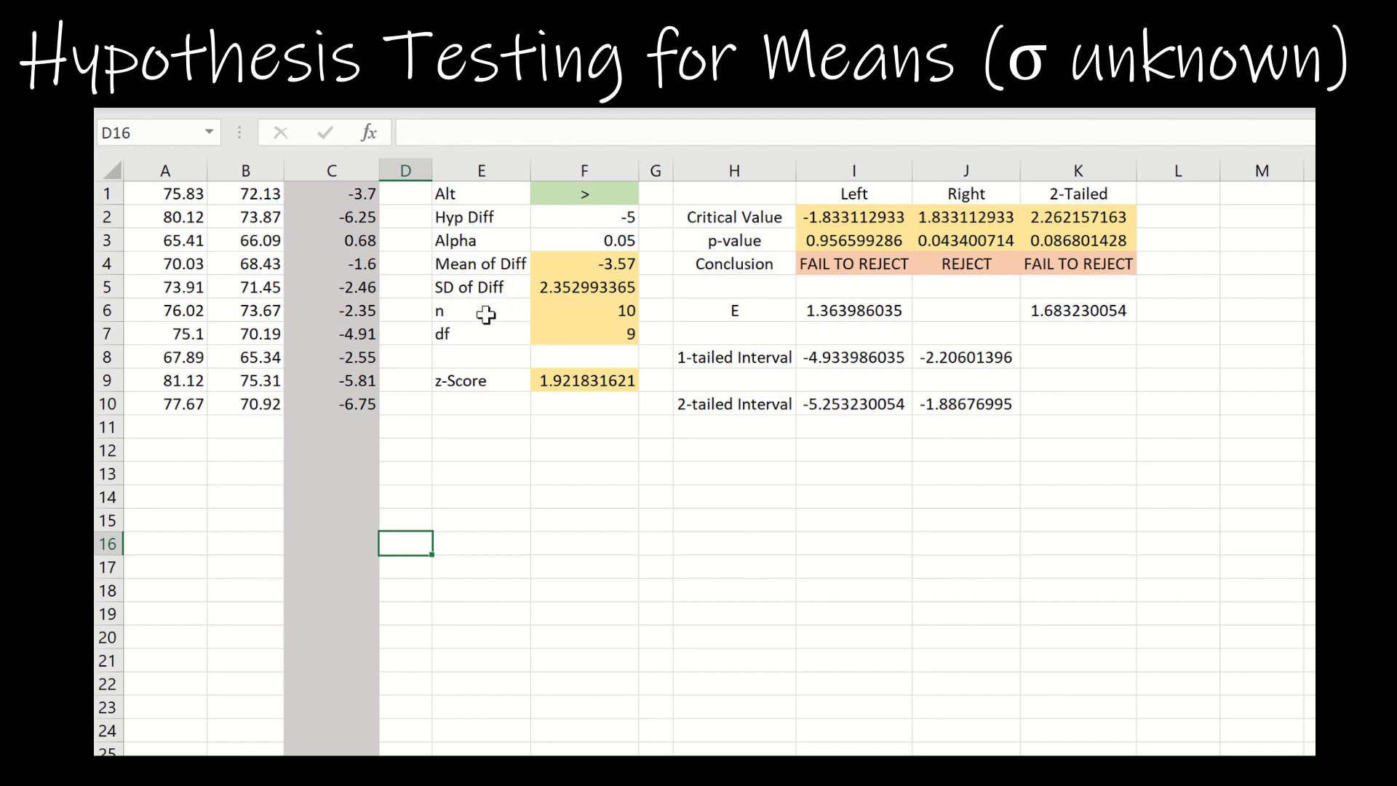
Step: Check the formulas for mean difference, standard deviation, sample size and degrees of freedom
click(576, 265)
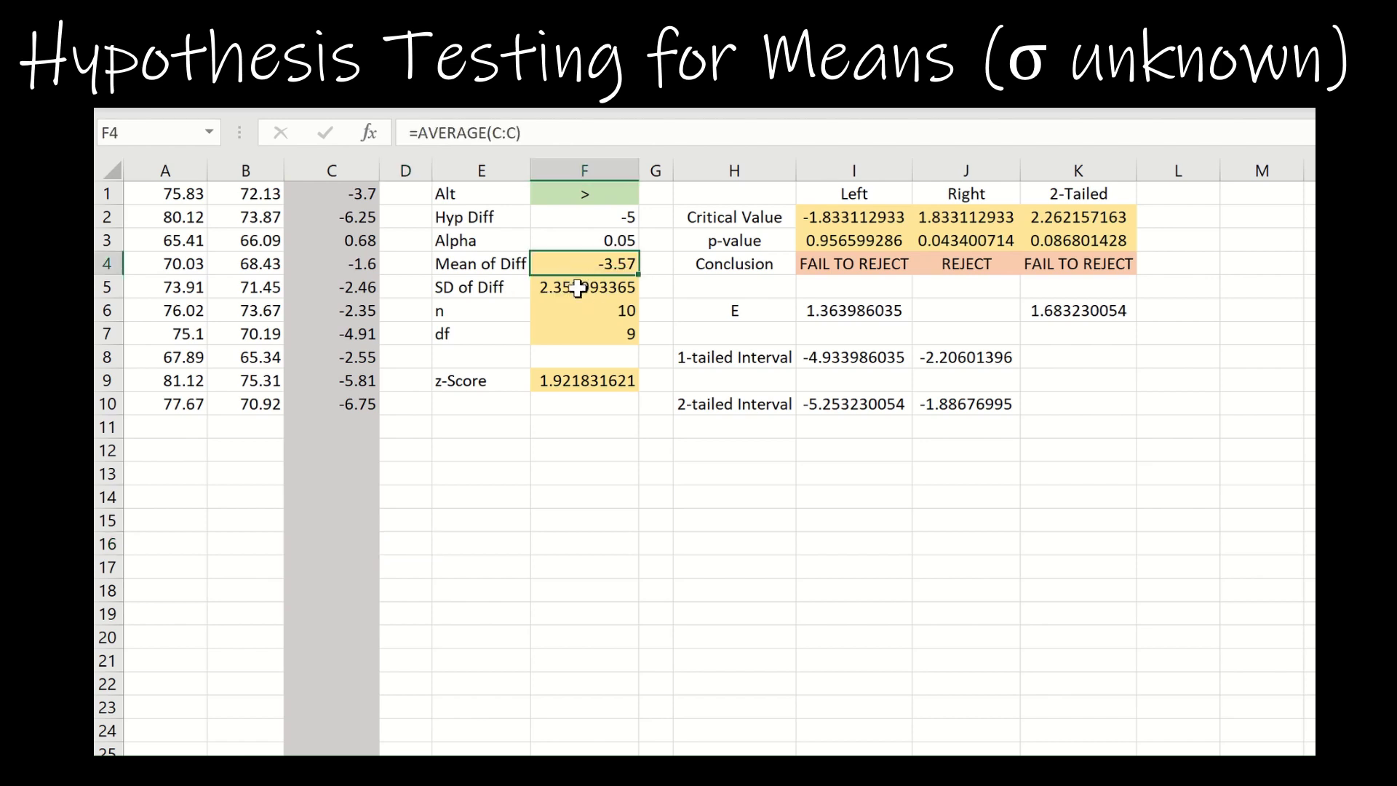
click(578, 288)
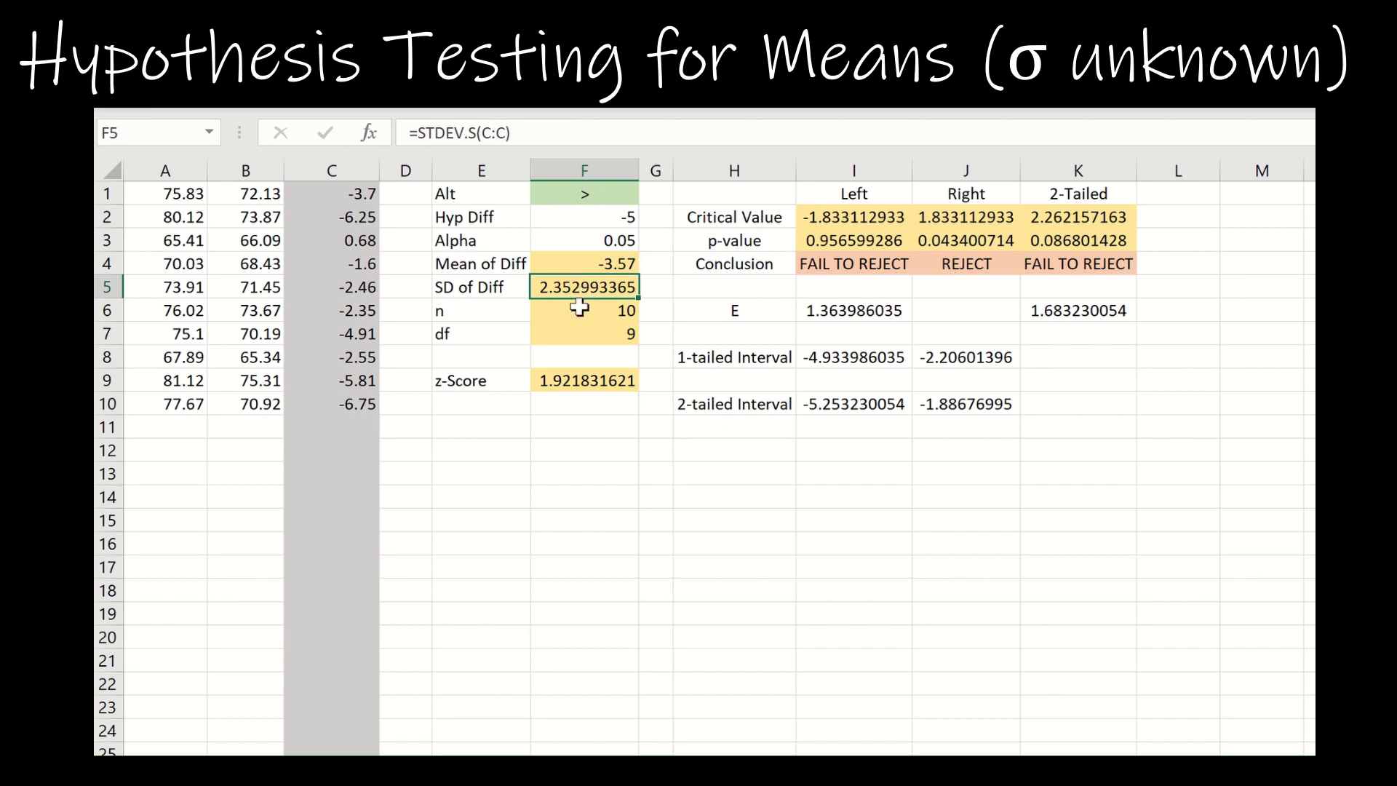
click(579, 307)
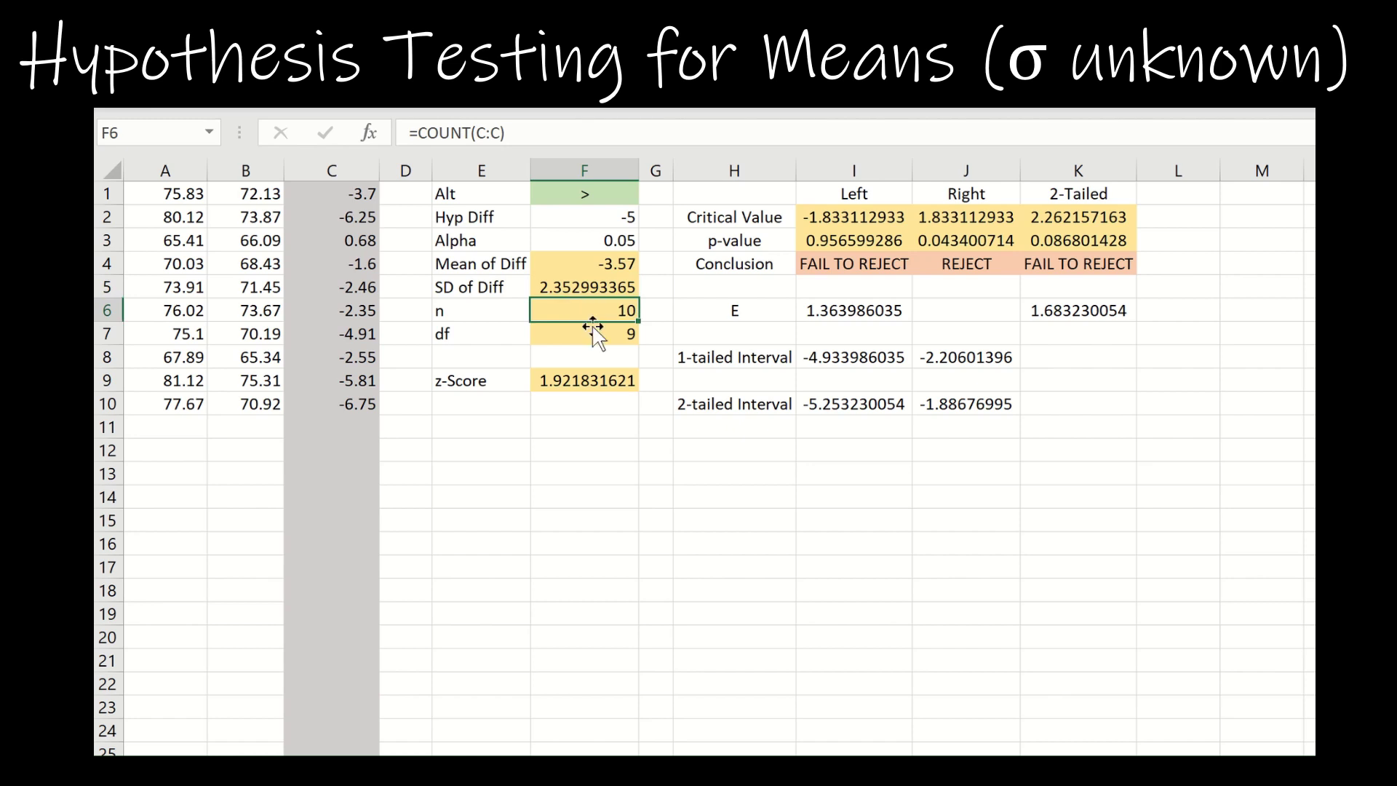
click(592, 335)
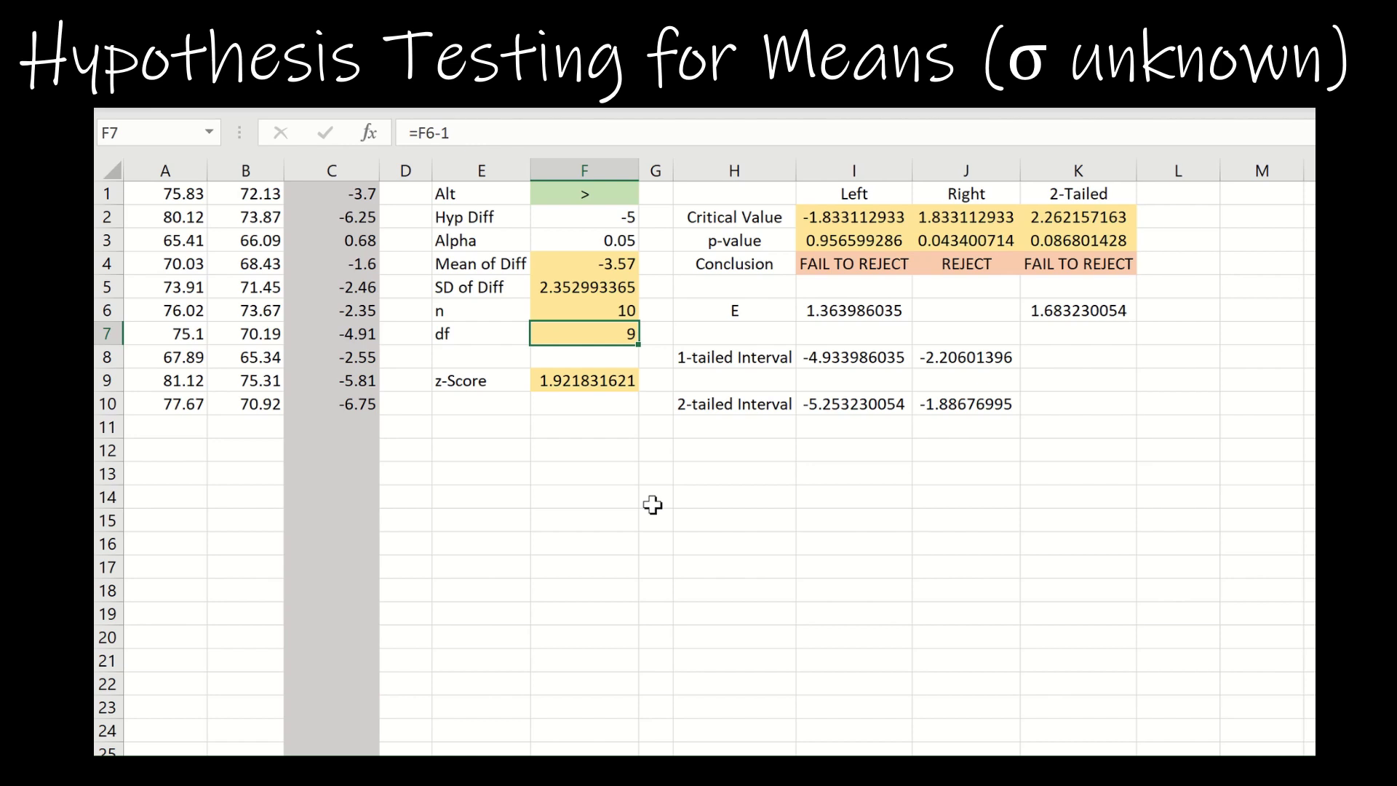
Step: Change the E9 label from 'z-Score' to 't-Score'
click(455, 374)
click(414, 139)
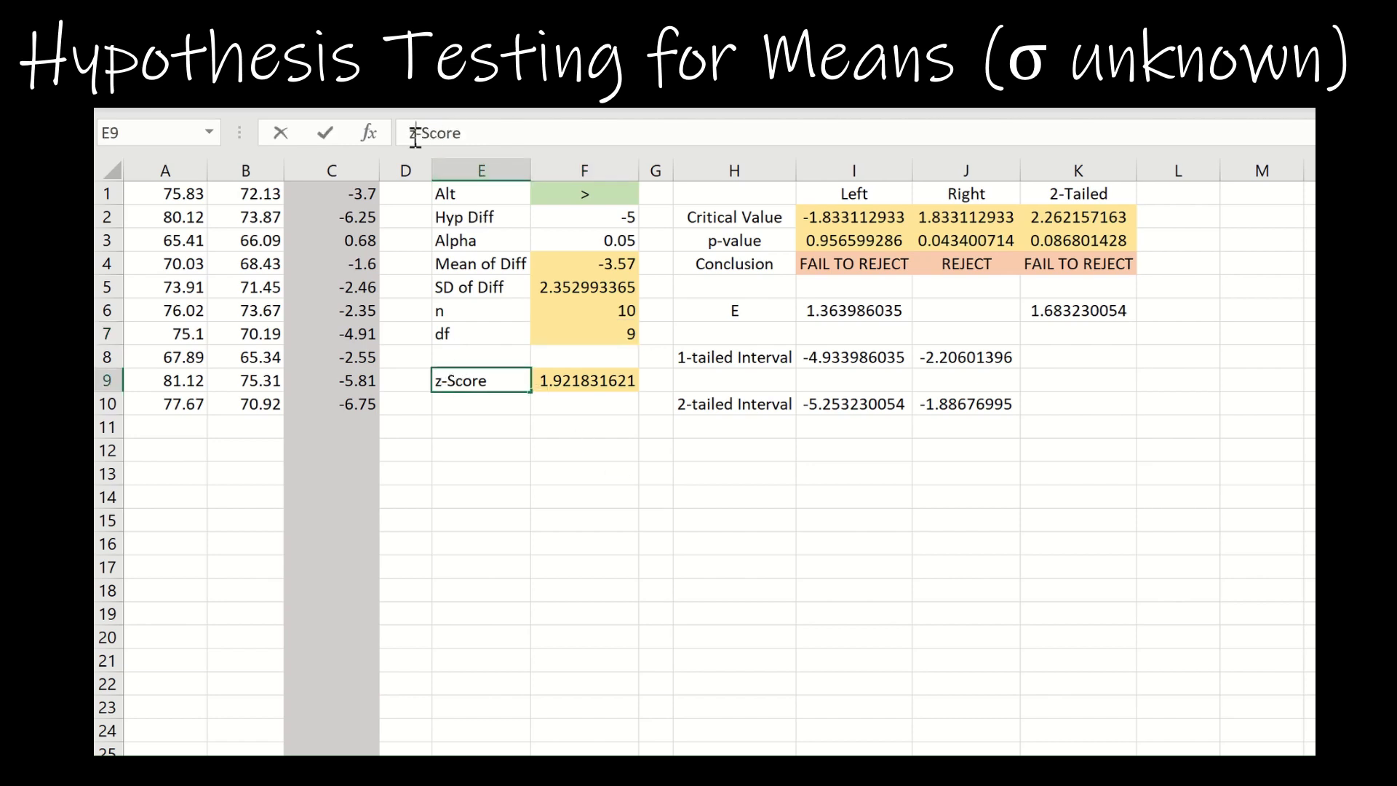
key(BackSpace)
text(t)
key(Return)
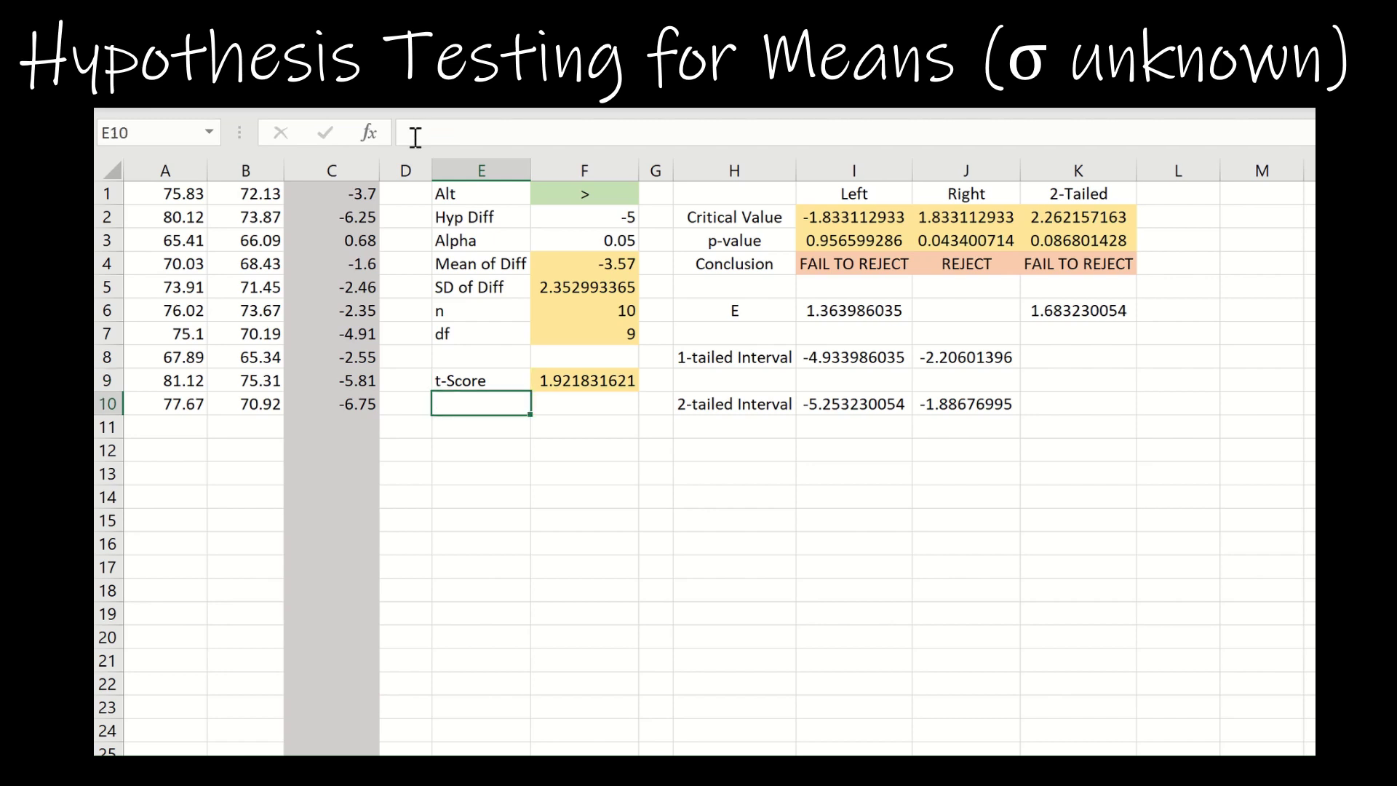
key(Up)
key(Right)
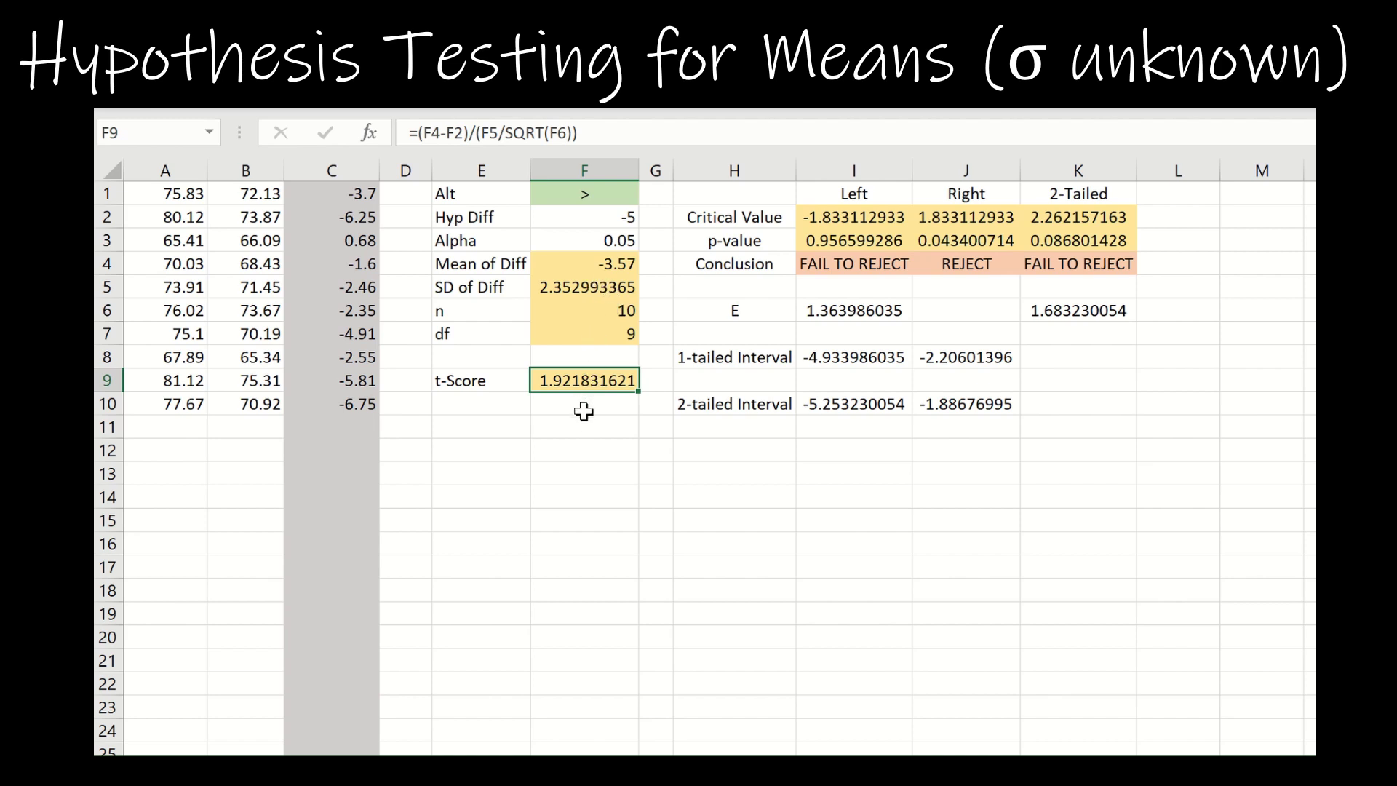
click(840, 222)
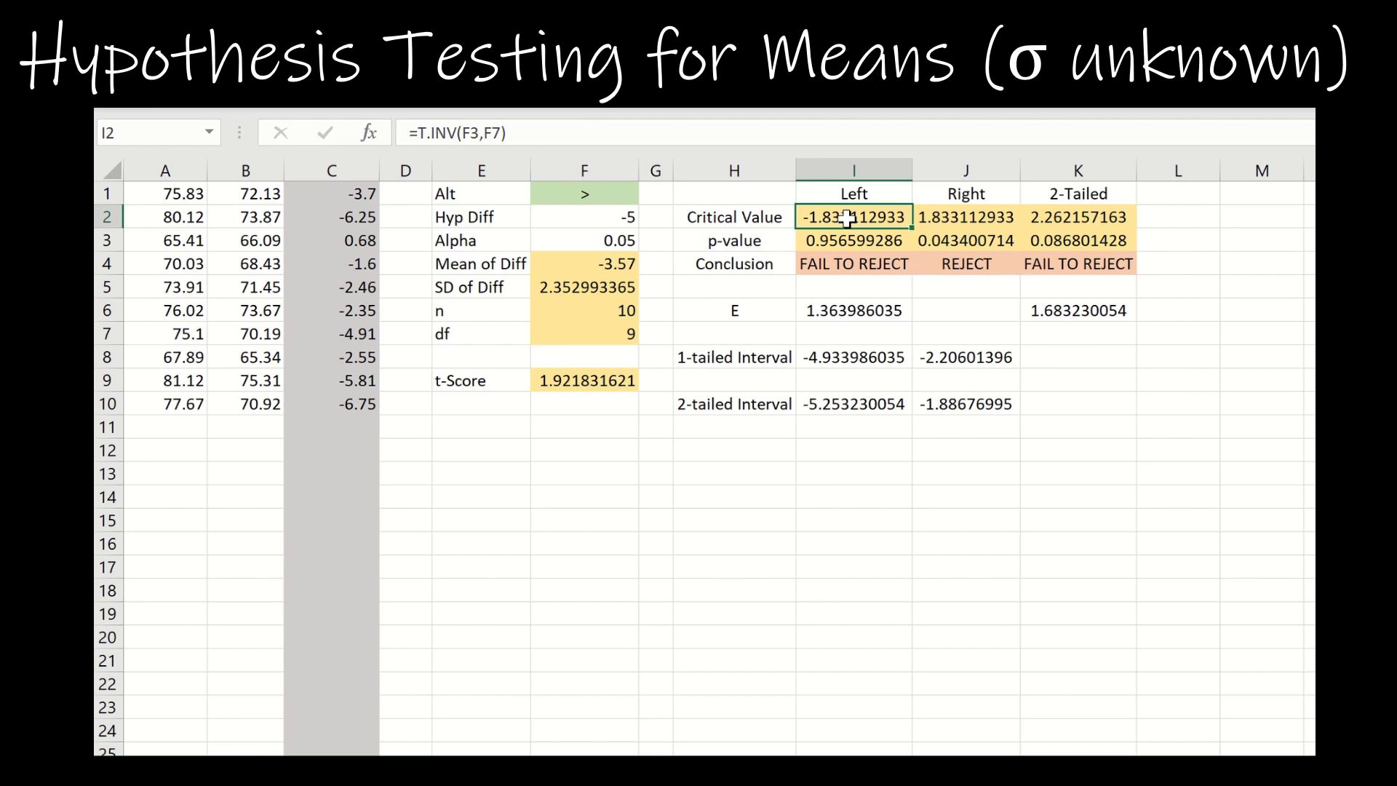
key(Right)
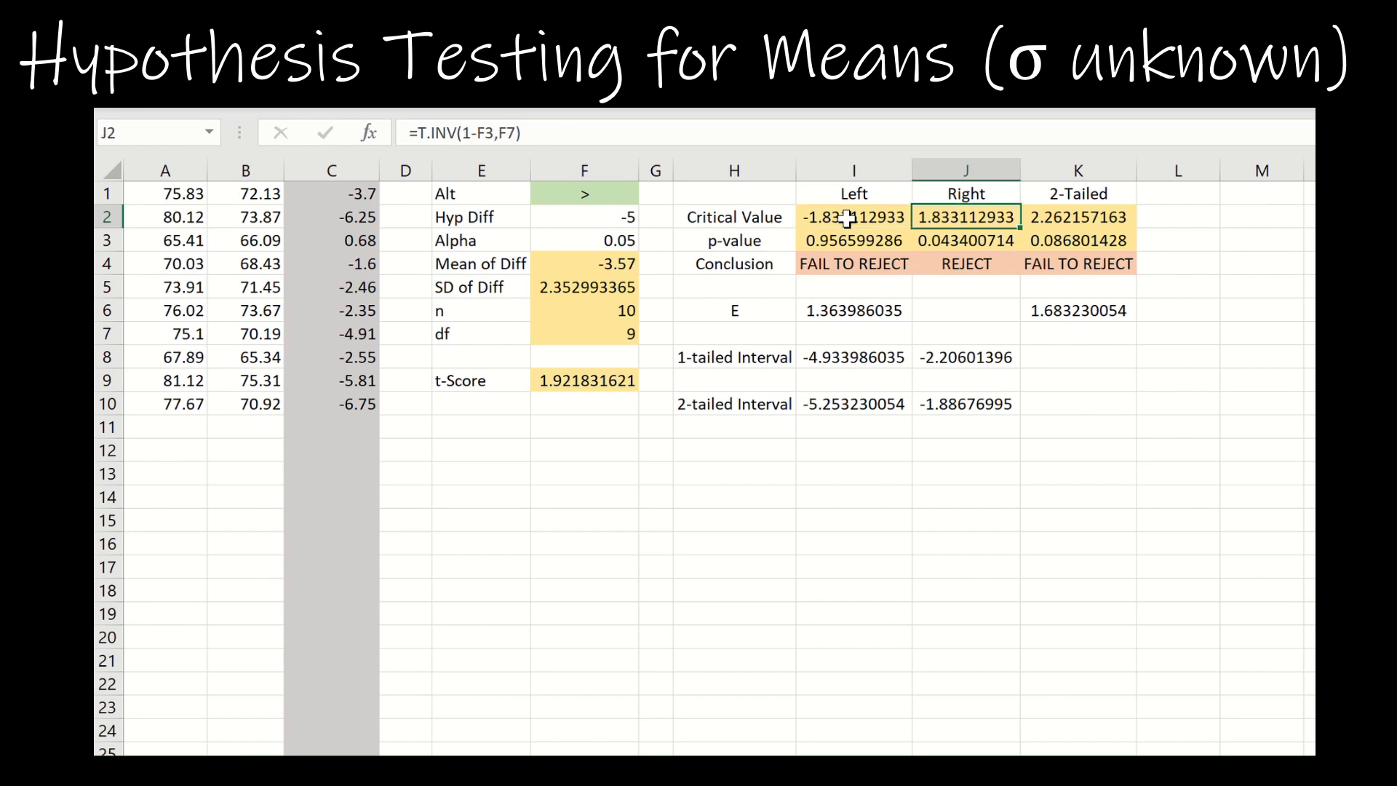
key(Right)
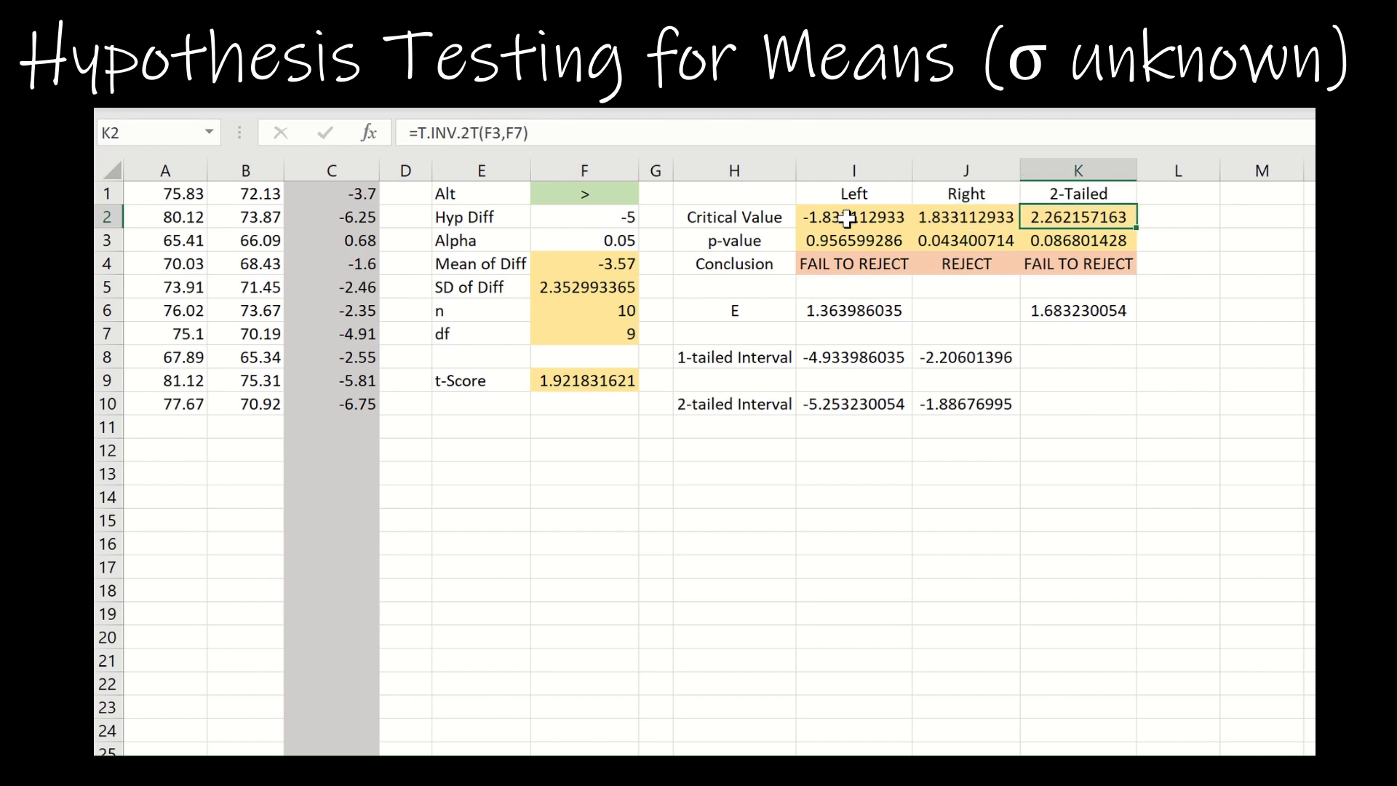
click(858, 240)
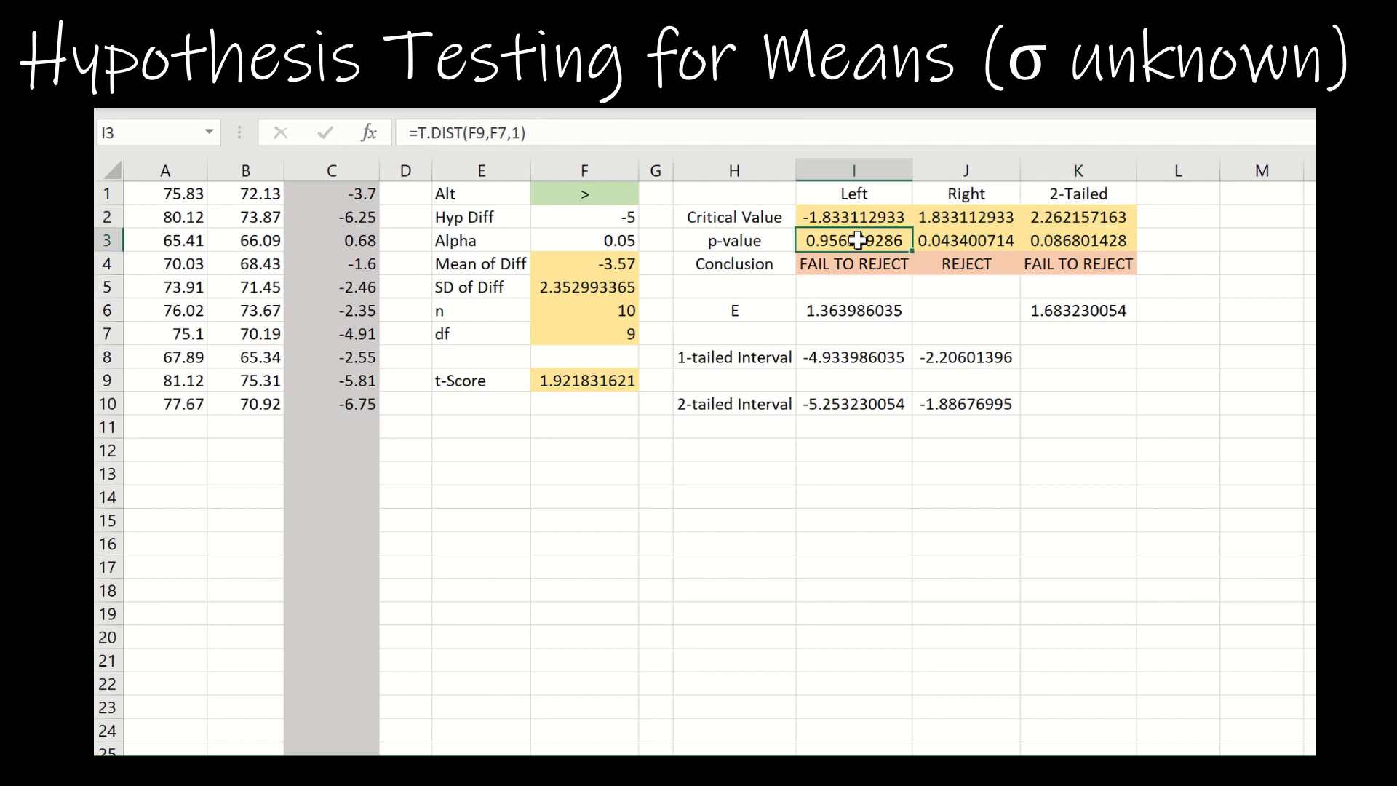
key(Right)
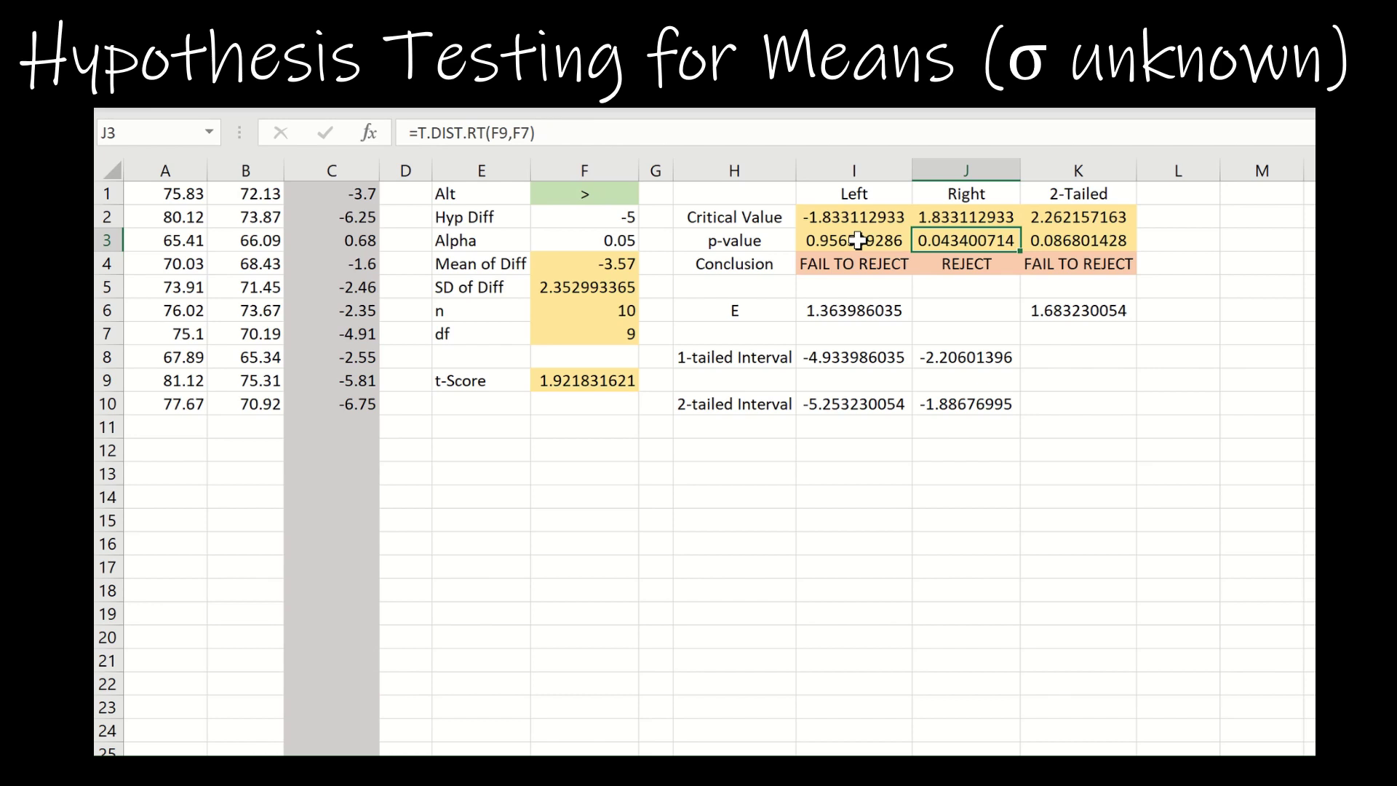
key(Right)
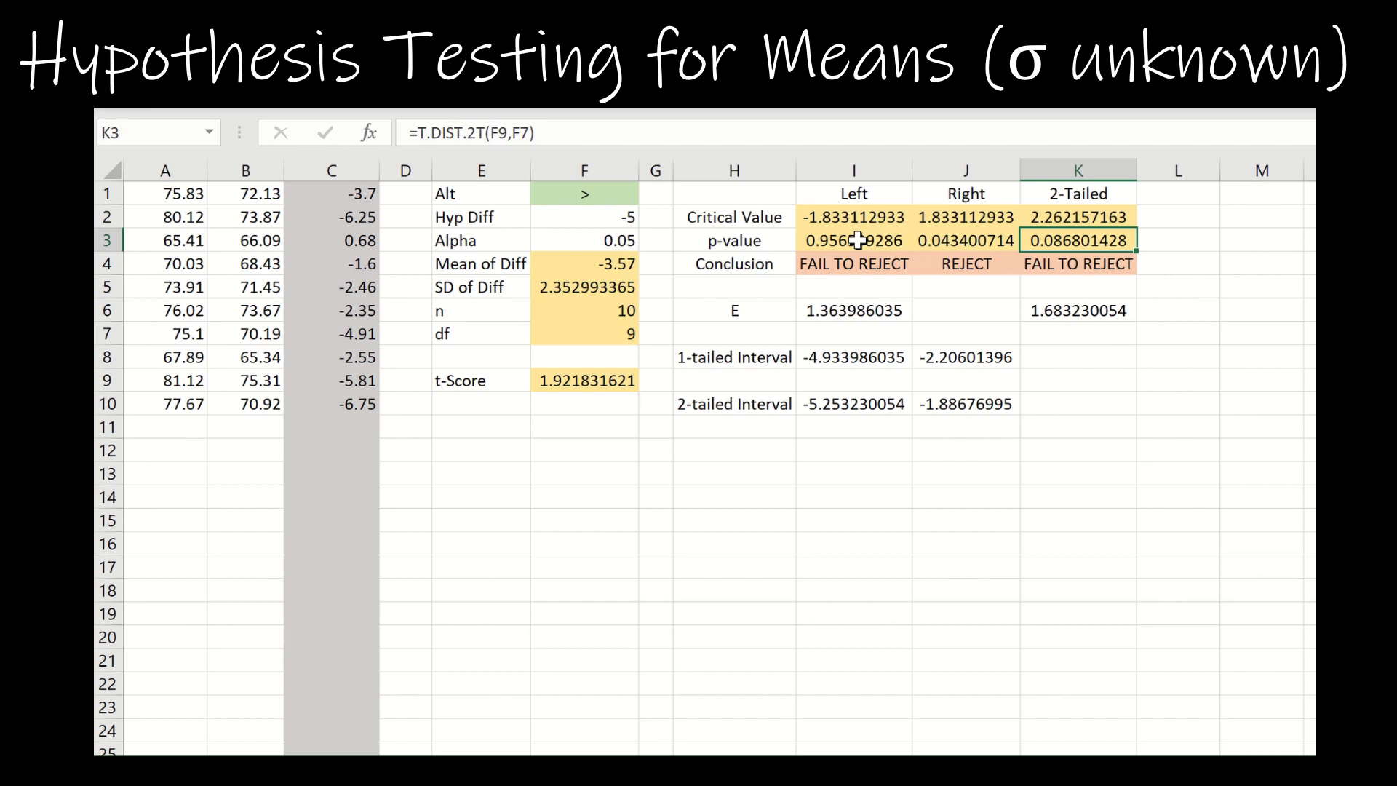
key(Down)
key(Left)
key(Left)
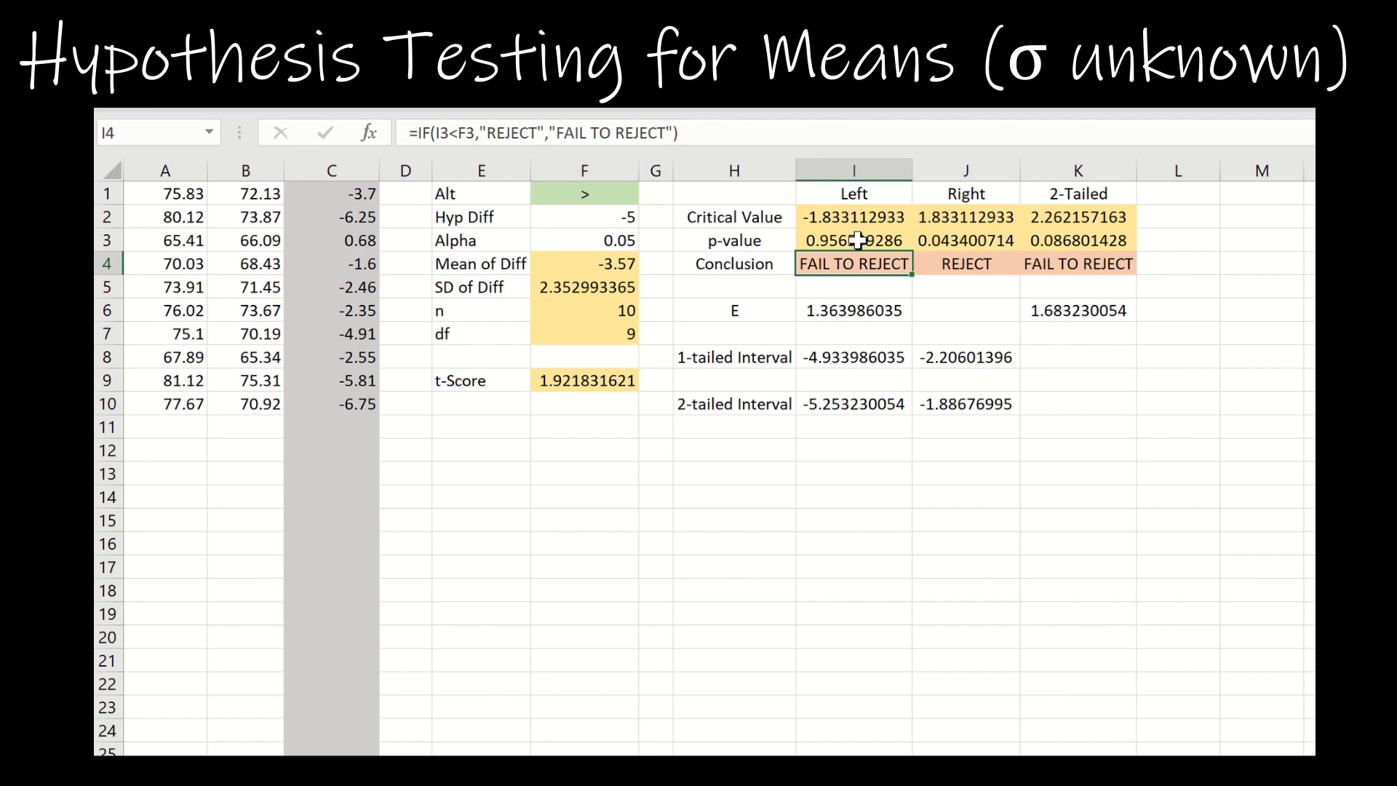
key(Right)
key(Right)
key(Left)
key(Left)
click(845, 310)
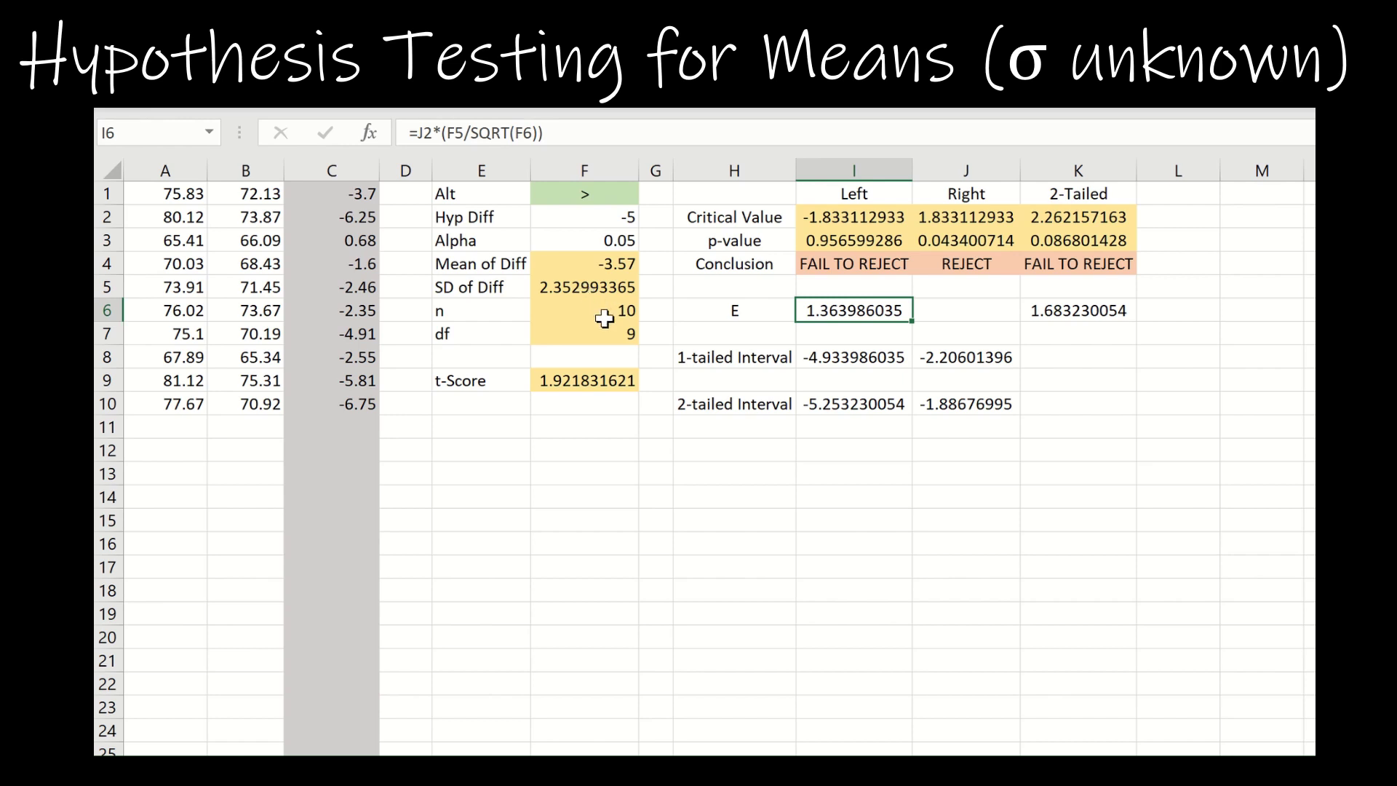
click(1064, 315)
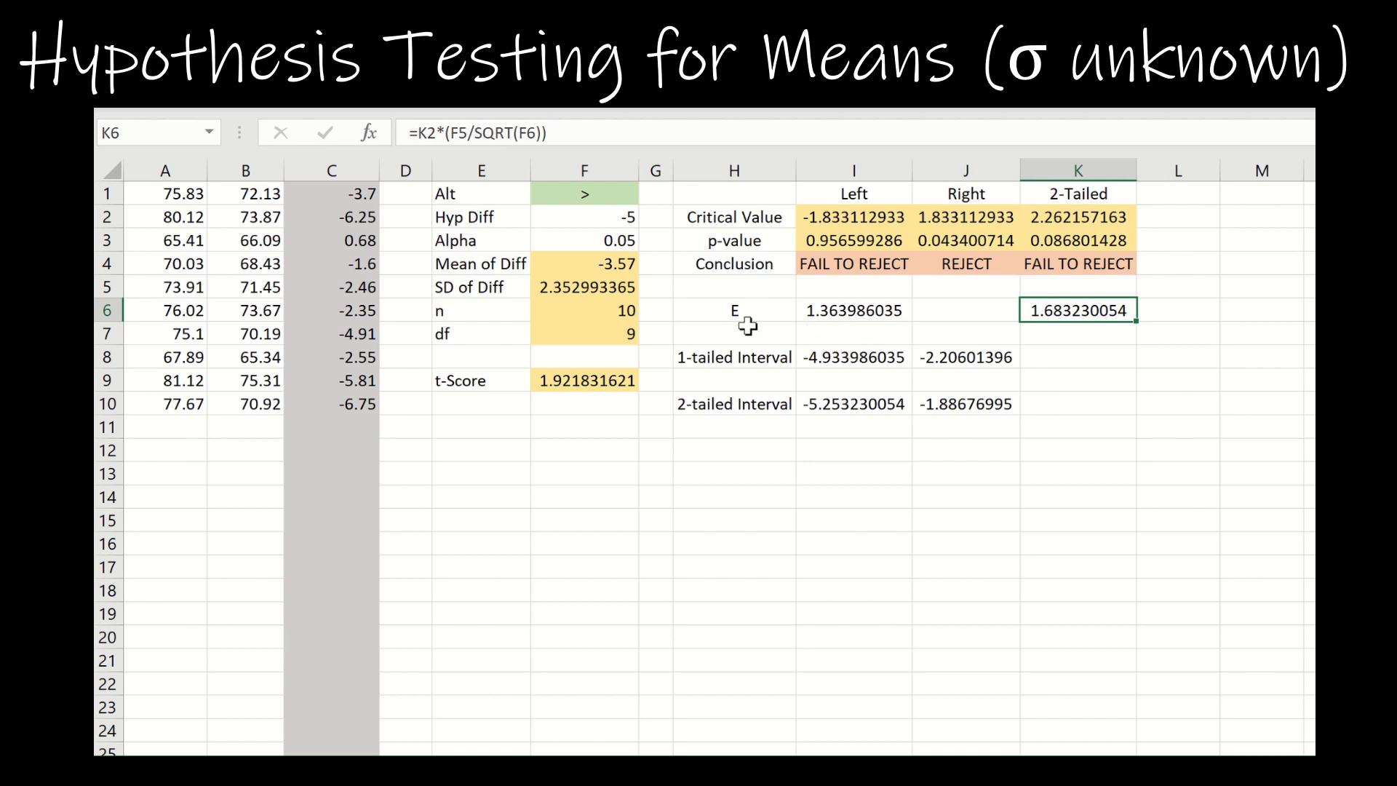
Step: Review the 1-tailed and 2-tailed interval bounds against the mean difference in F4
click(835, 357)
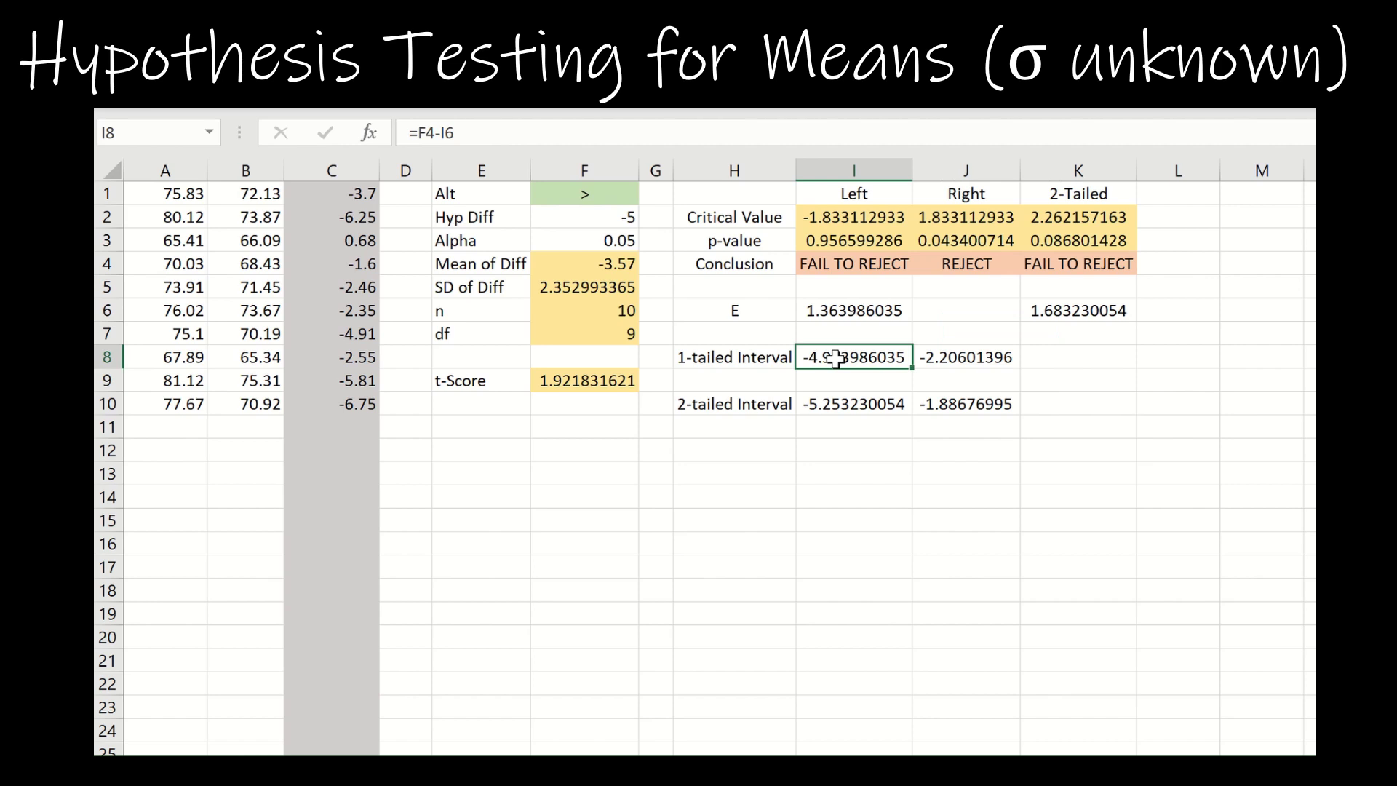
click(564, 262)
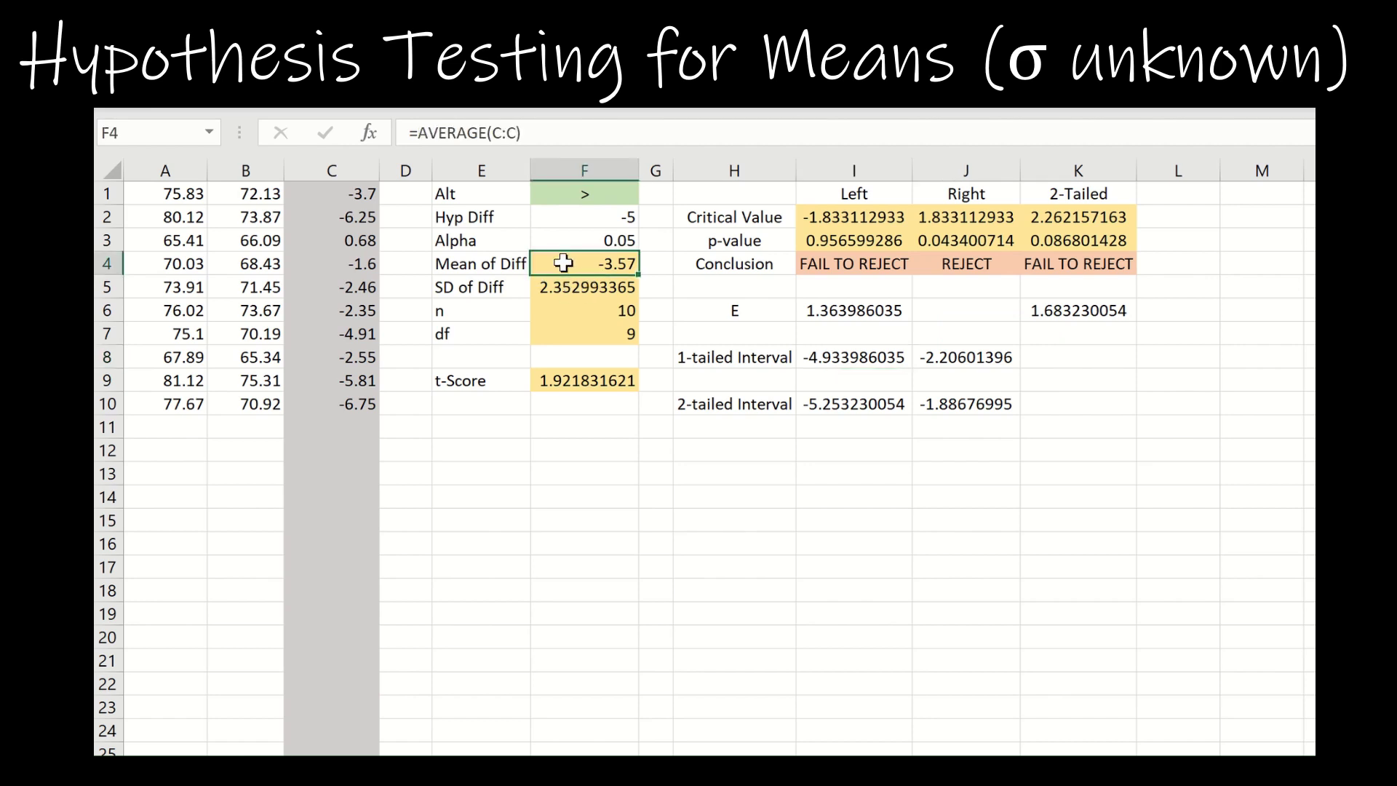
click(836, 357)
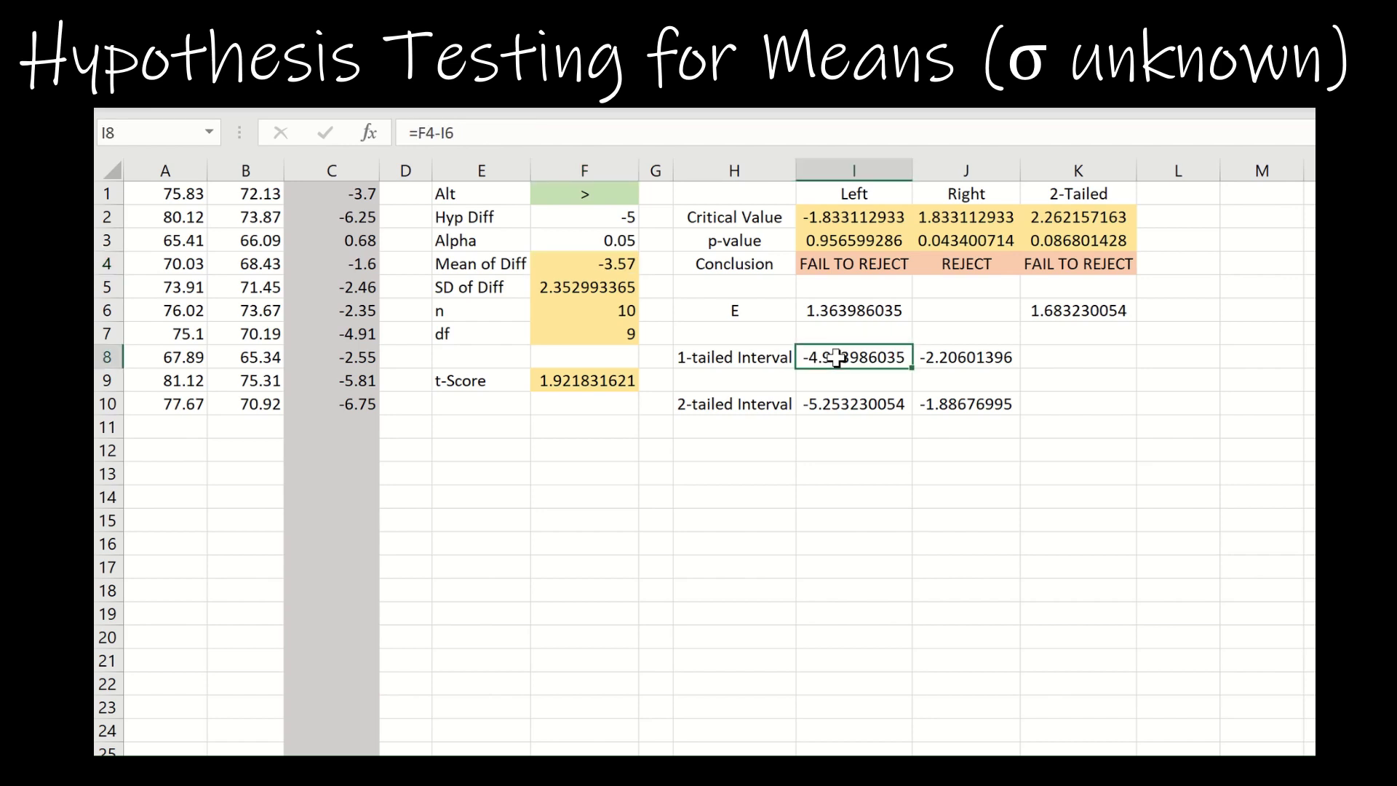
click(941, 358)
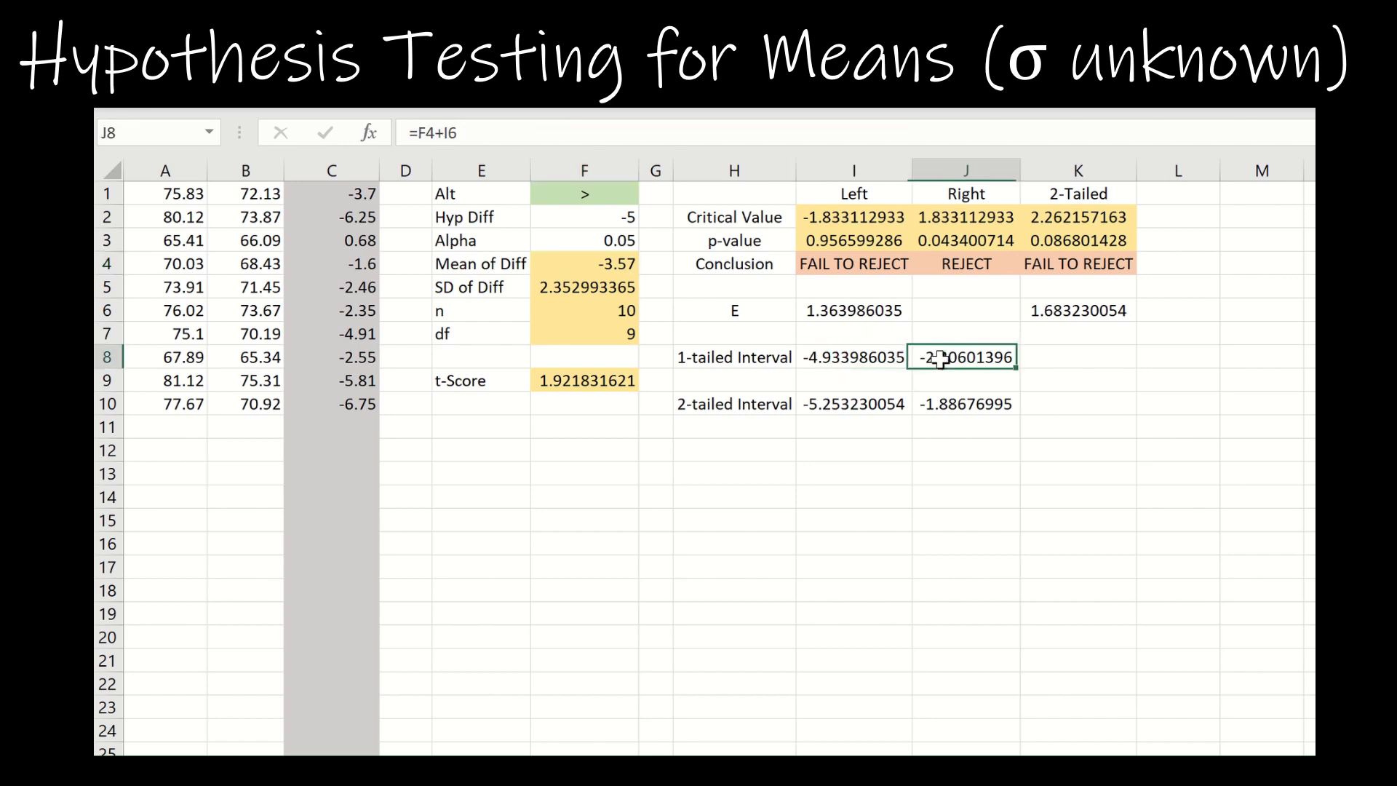
click(882, 406)
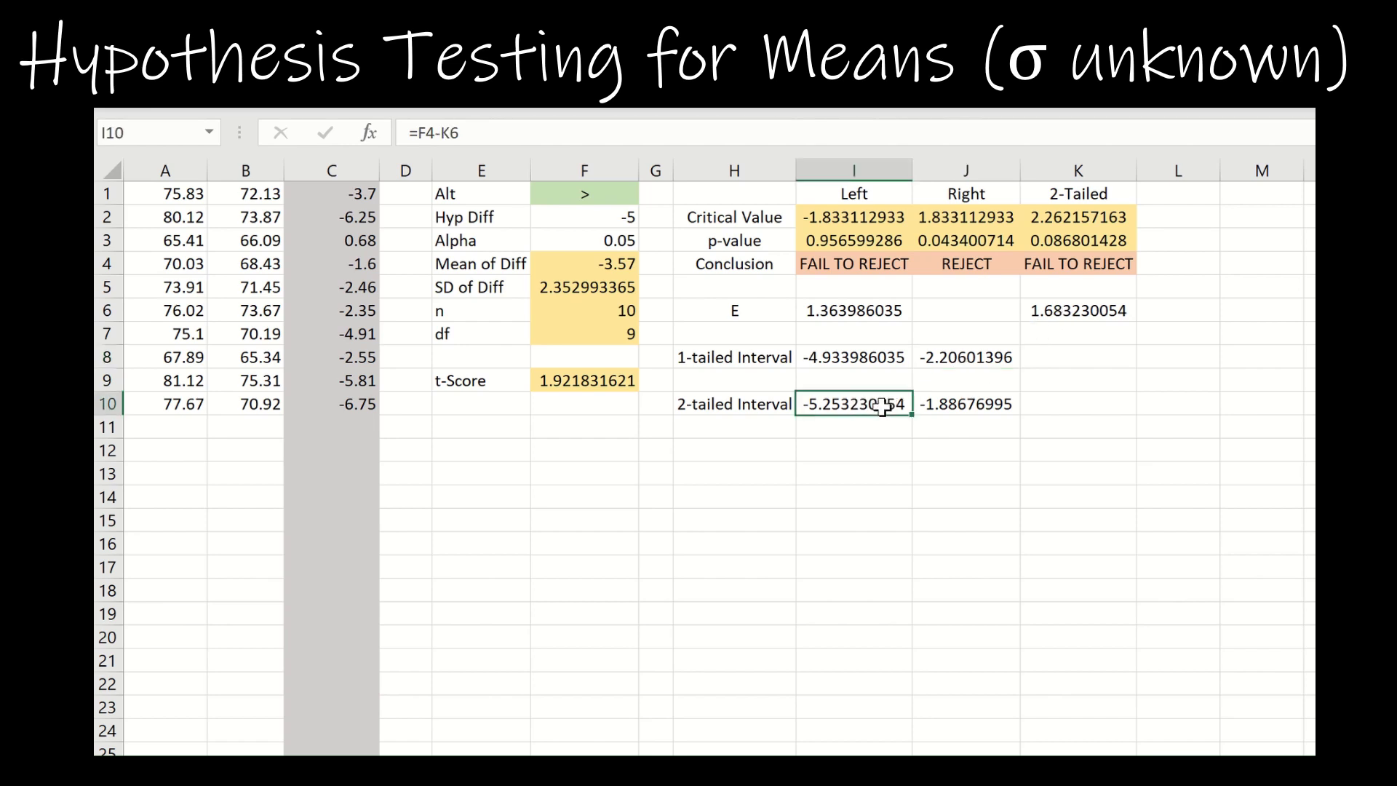
click(952, 407)
click(888, 618)
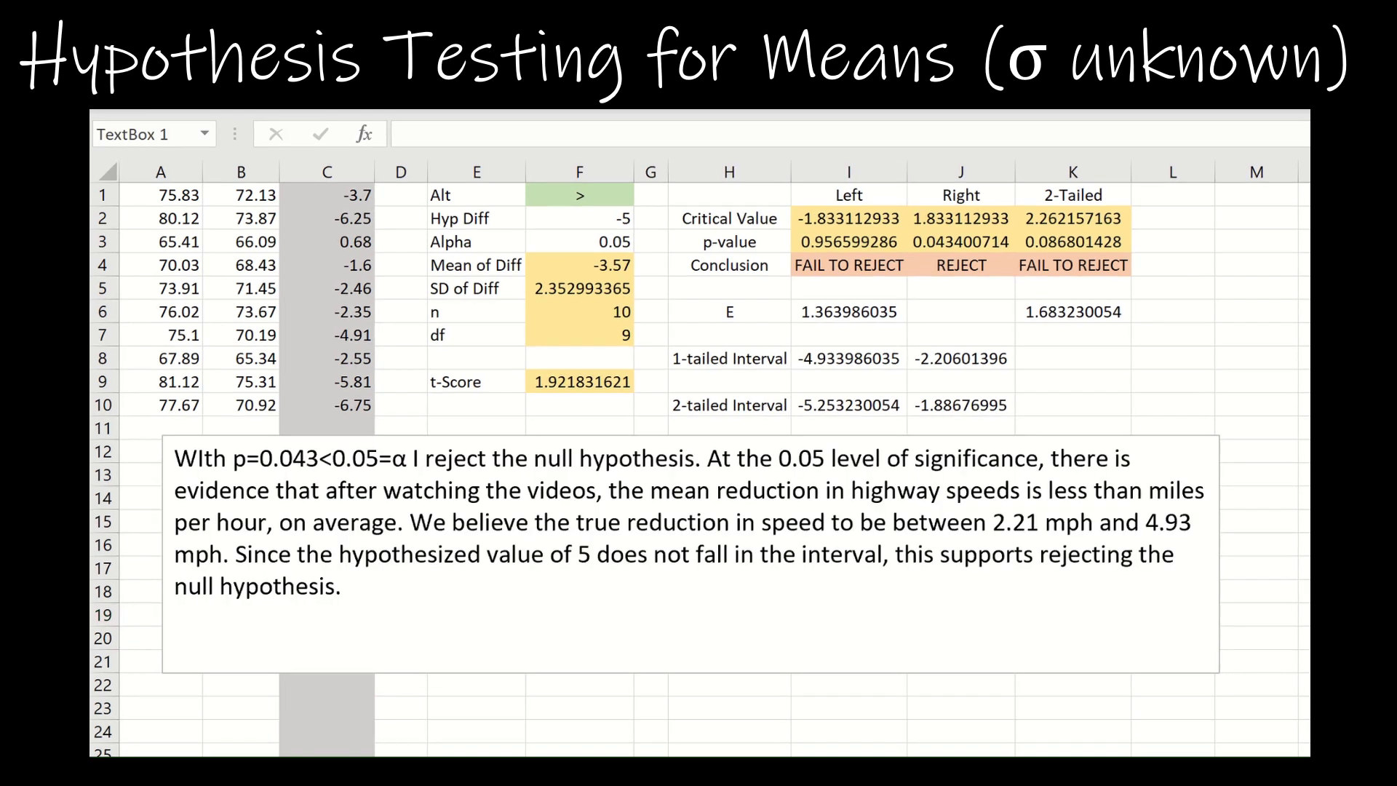
Step: Fix 'WIth' to 'With' and insert 5 so the text reads 'less than 5 miles per hour'
click(208, 457)
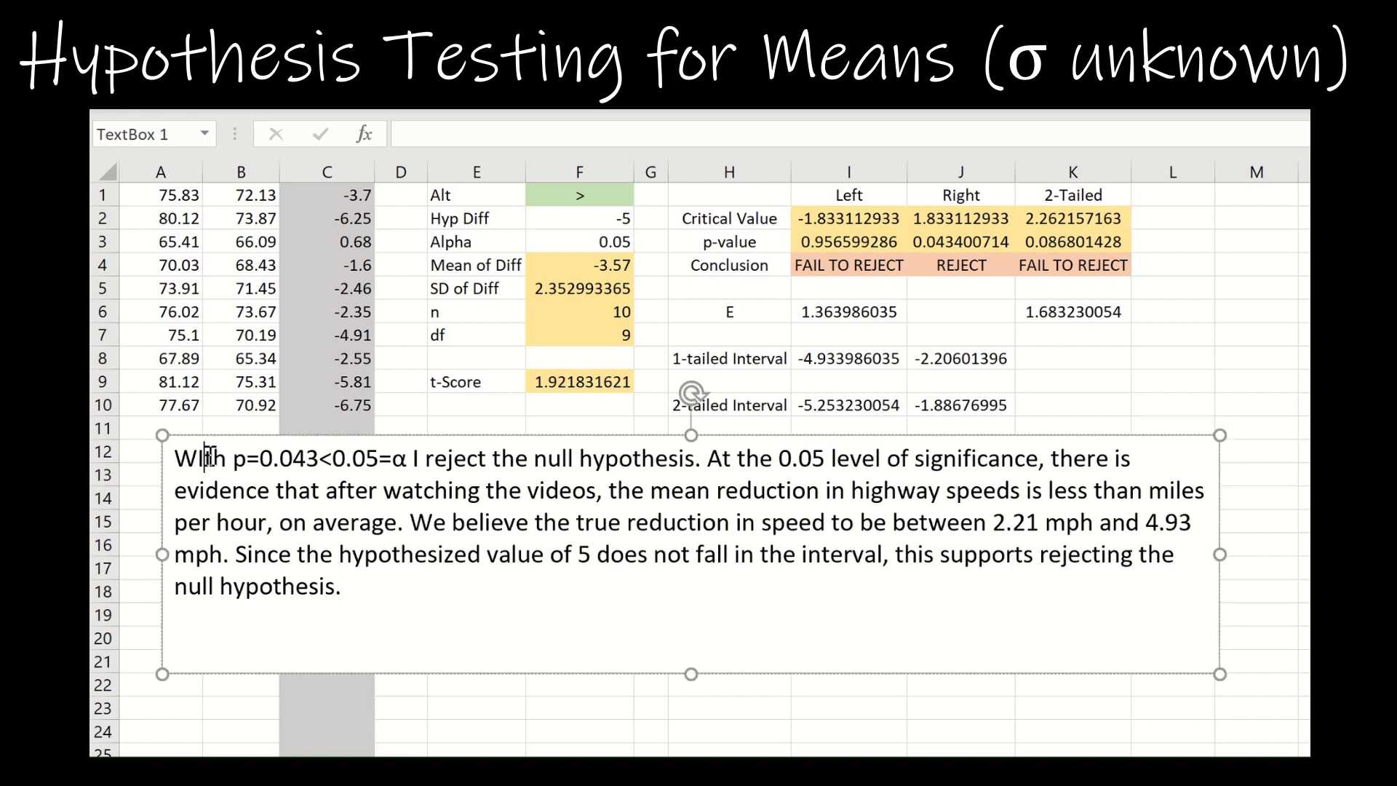
click(393, 624)
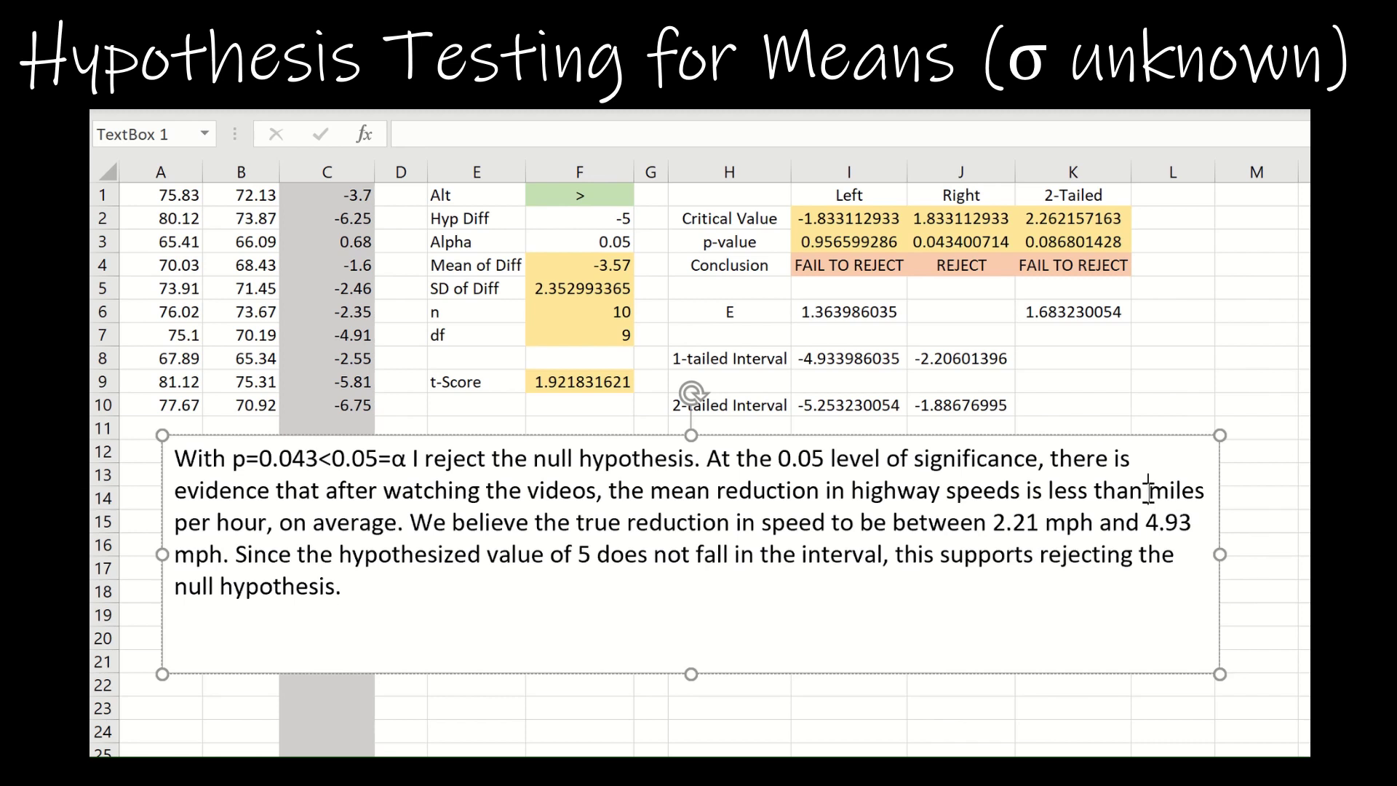
text(5)
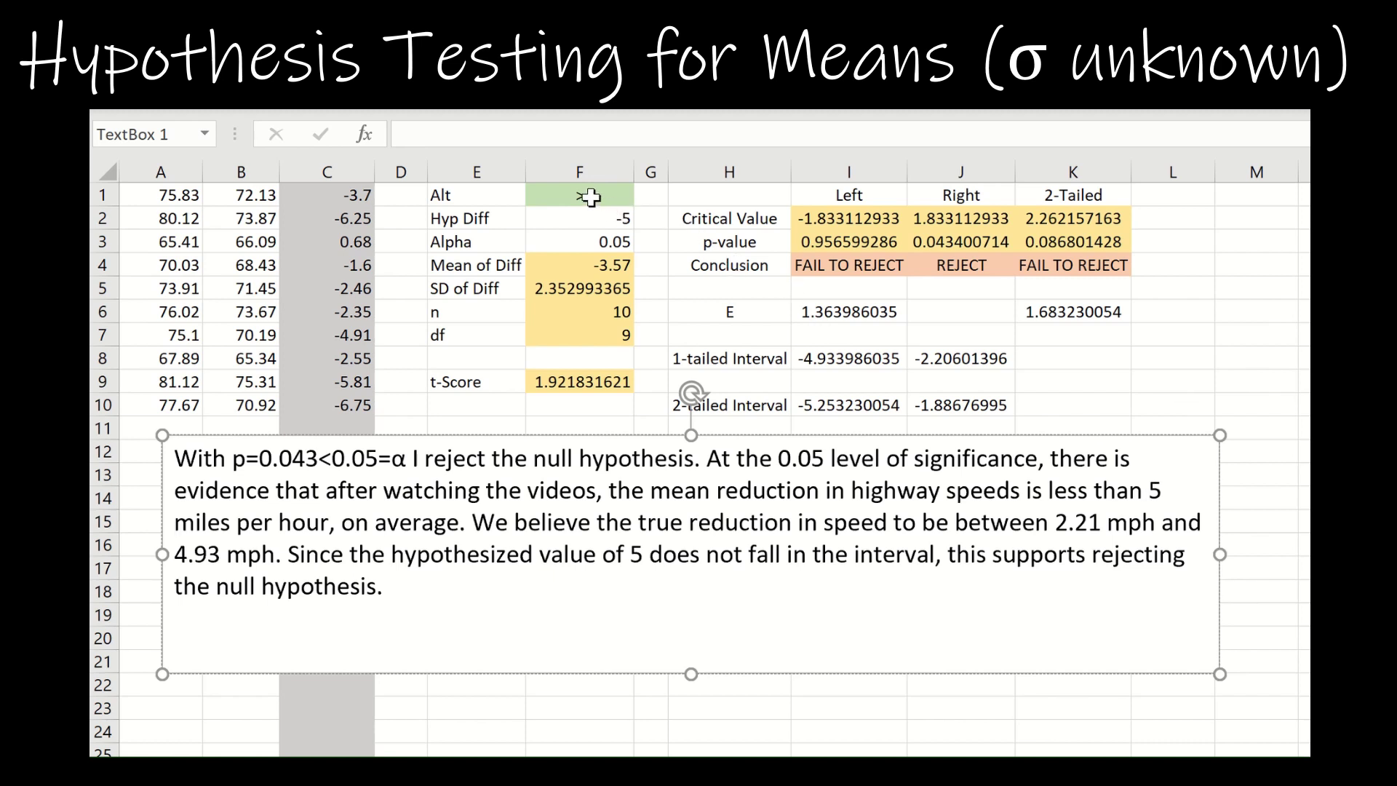
drag(850, 359, 946, 373)
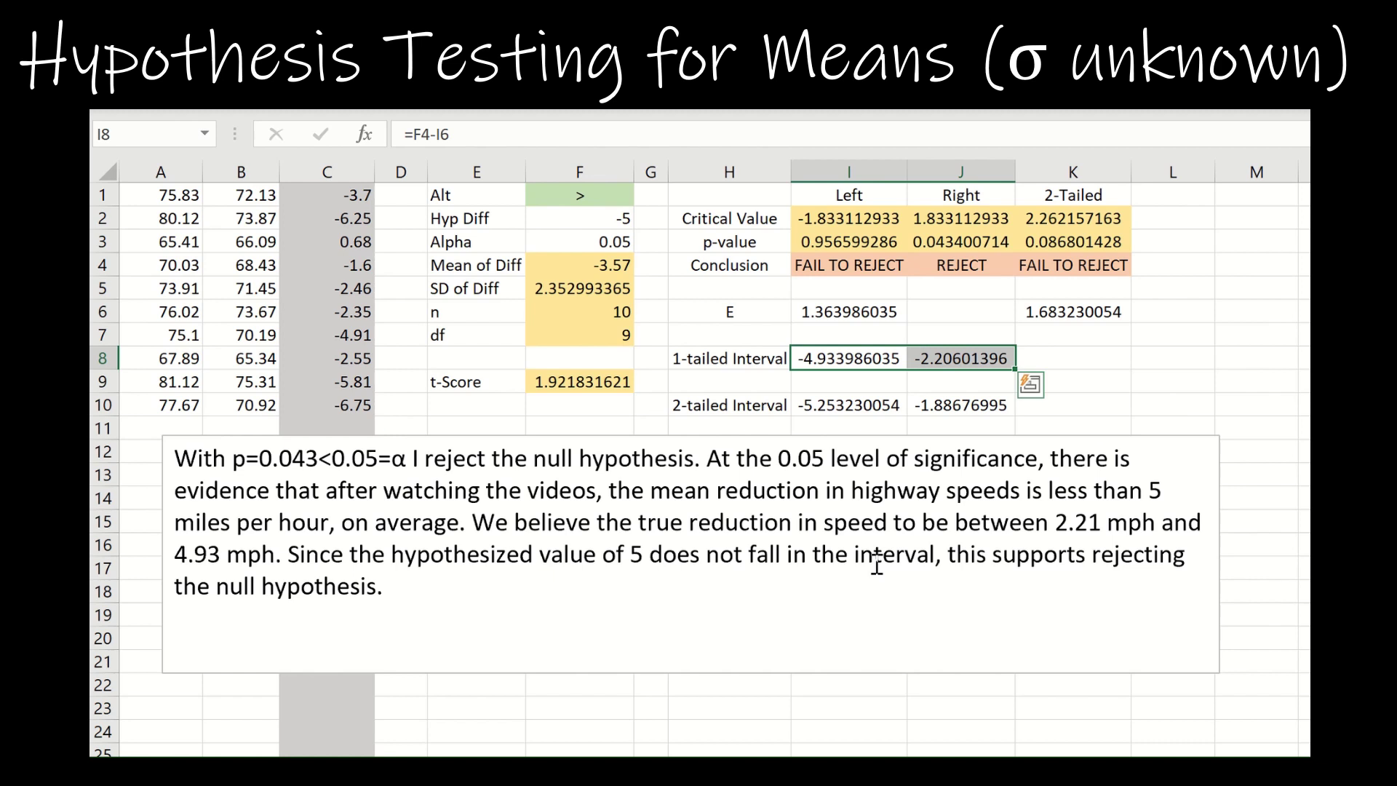
click(638, 616)
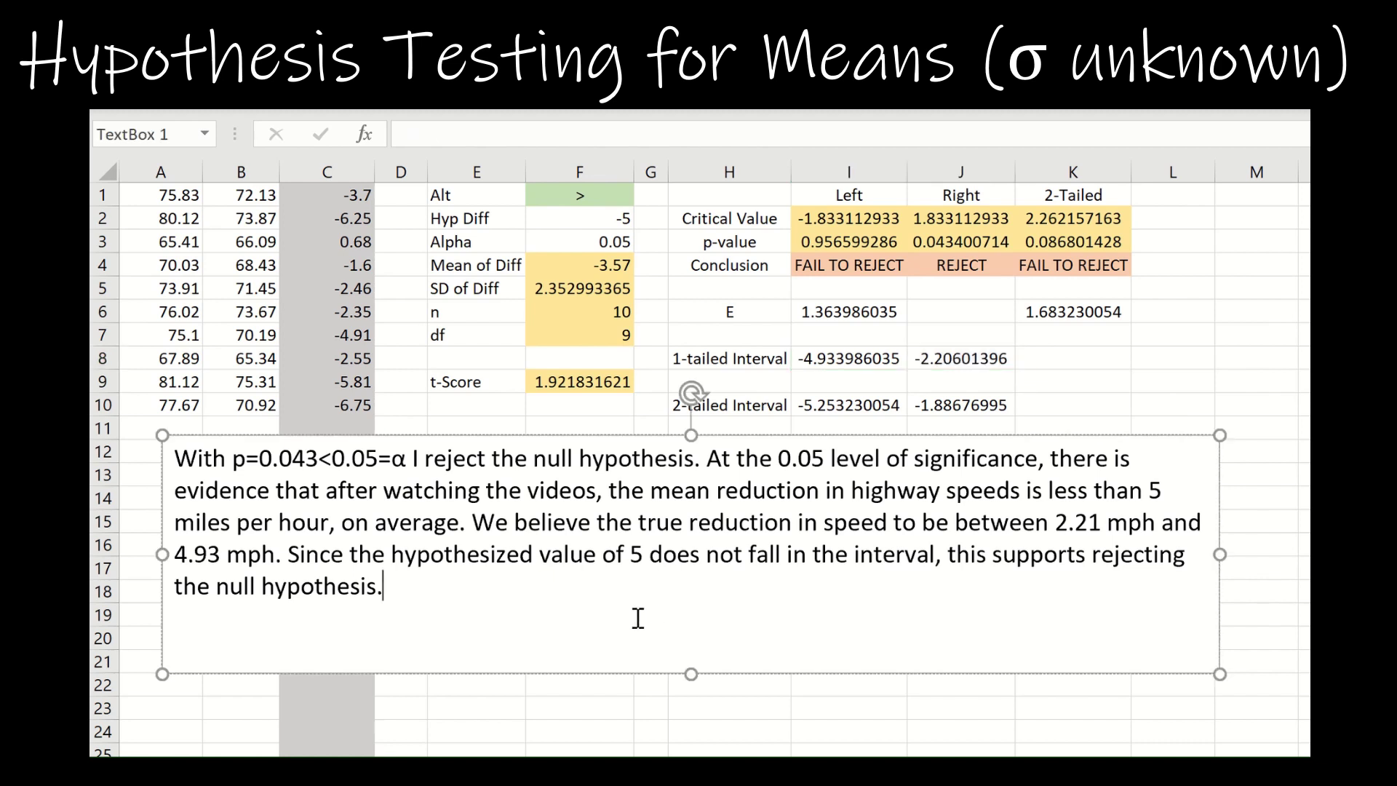